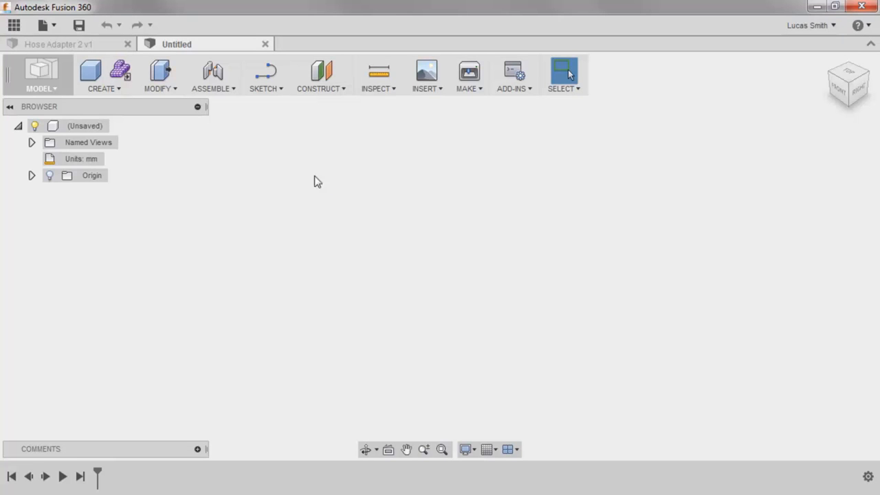
Start a sketch on the vertical right-view origin plane and draw a six-sided circumscribed polygon centred on the origin.
left_click(275, 90)
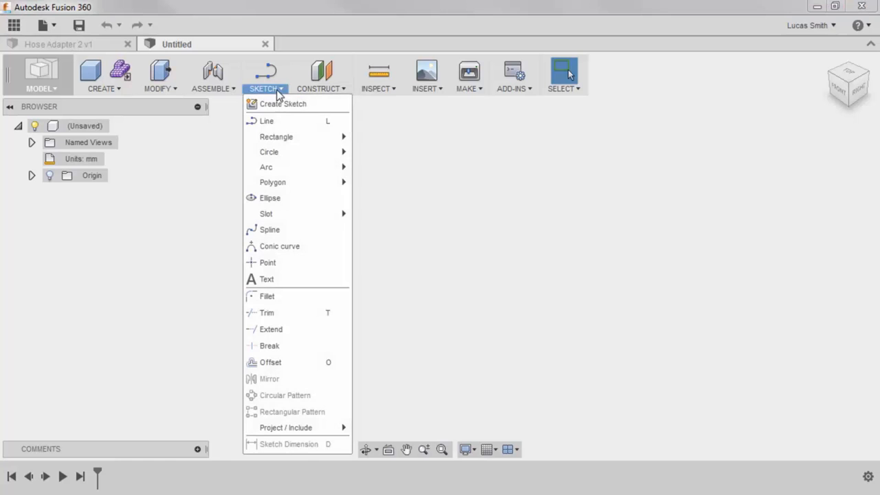
left_click(311, 105)
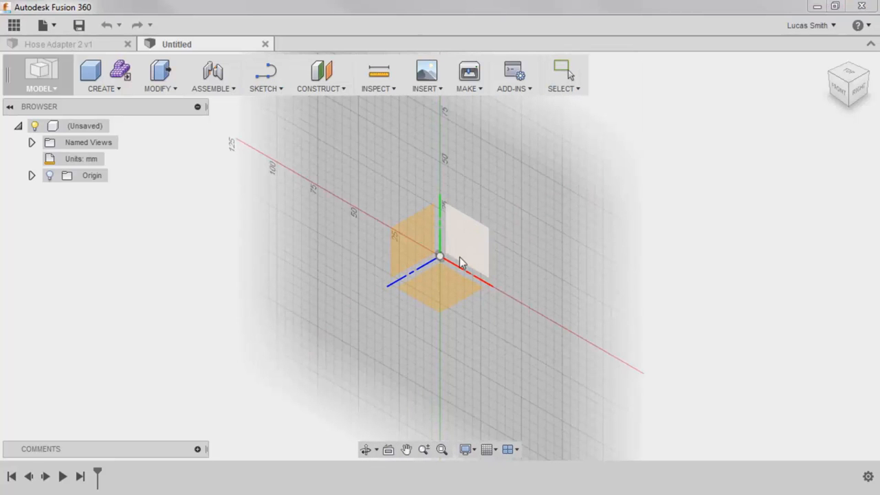
left_click(412, 237)
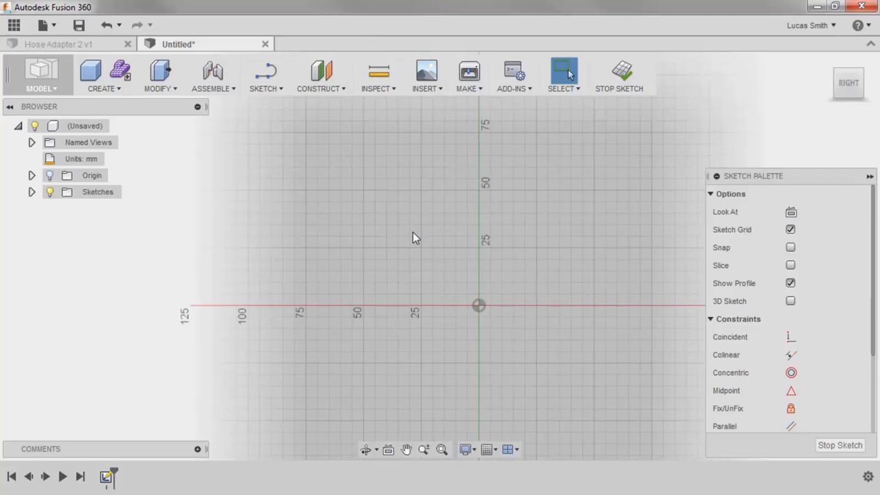
left_click(285, 90)
mouse_move(328, 182)
left_click(389, 183)
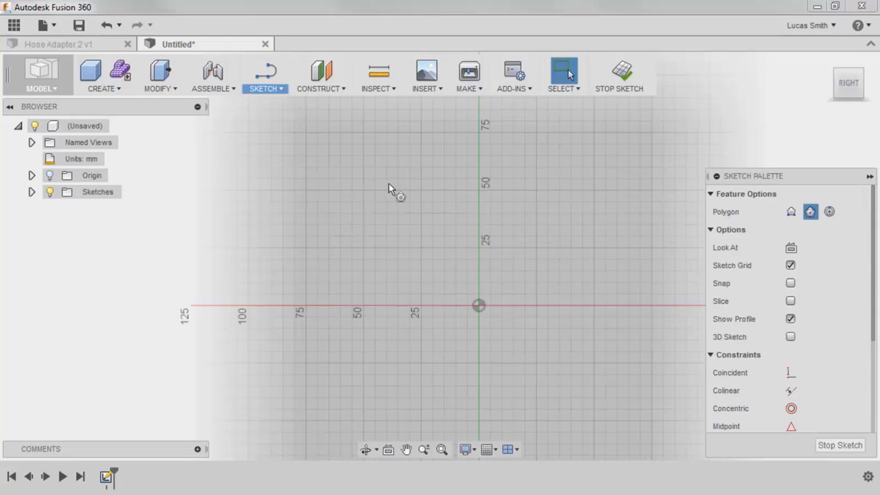
left_click(478, 306)
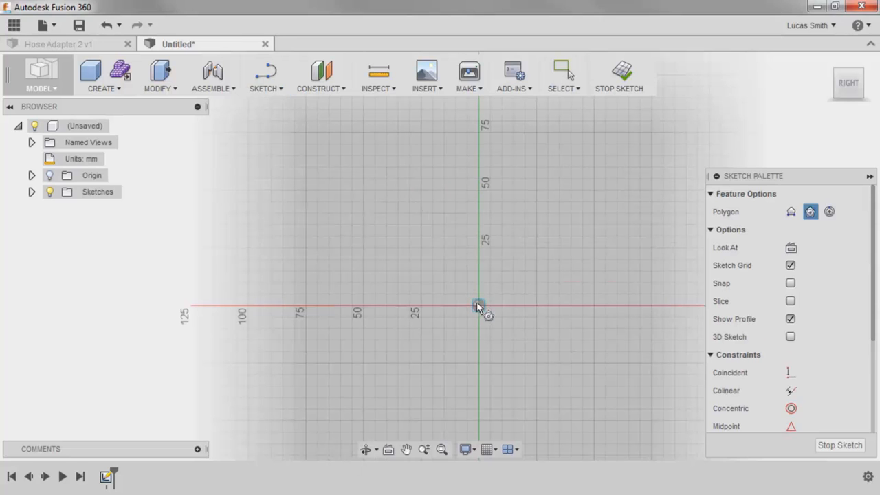
left_click(508, 195)
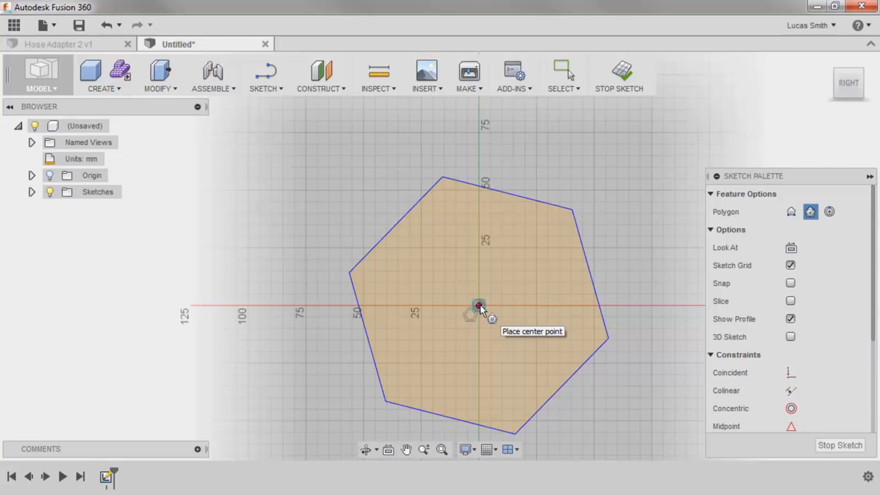
Sketch a circle about 52 mm in diameter inside the hexagon, centred on the origin.
right_click(442, 271)
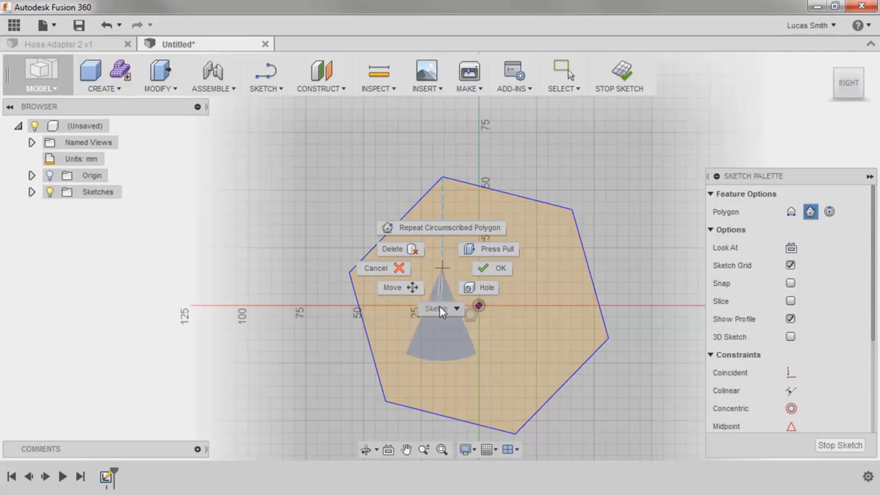
left_click(439, 306)
left_click(415, 285)
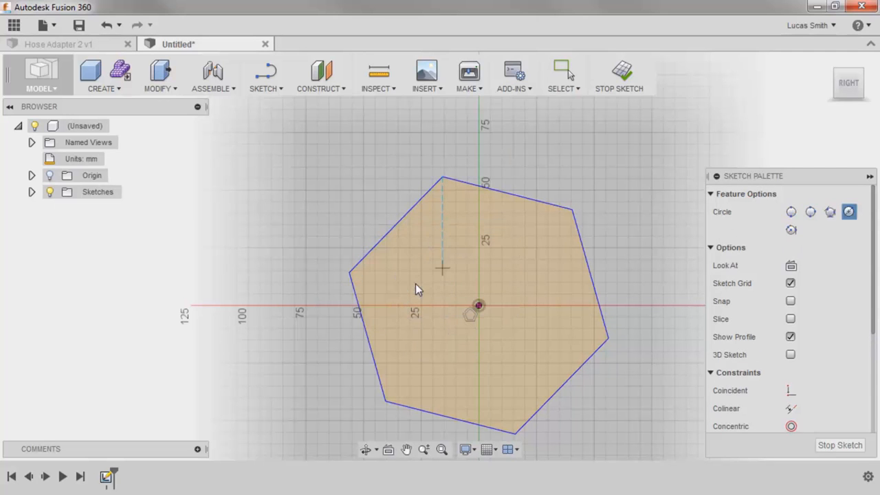
left_click(477, 306)
left_click(520, 260)
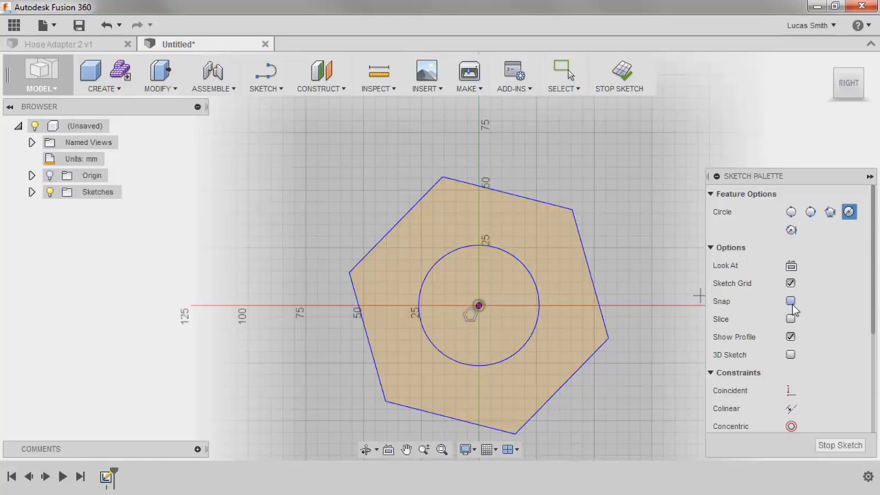
Constrain the hexagon's upper edge to be horizontal and shrink the hexagon by its upper corner to sides of about 53 mm.
scroll(828, 308, "down", 5)
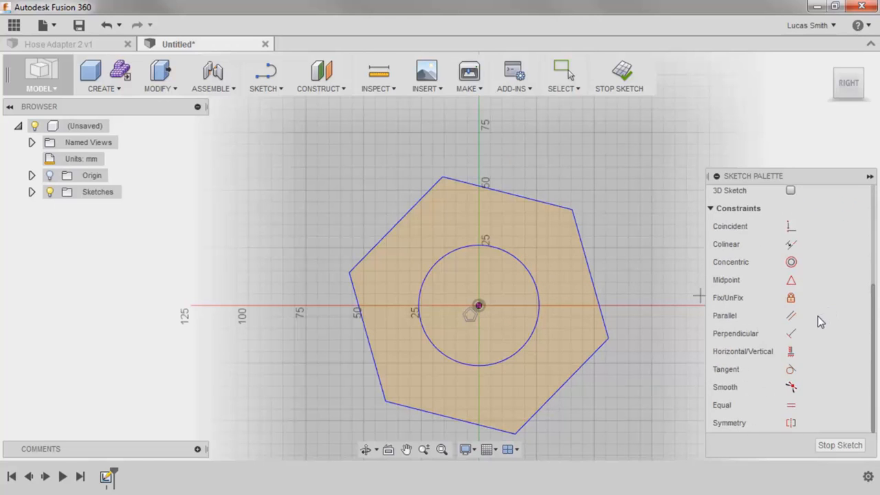
scroll(790, 350, "up", 5)
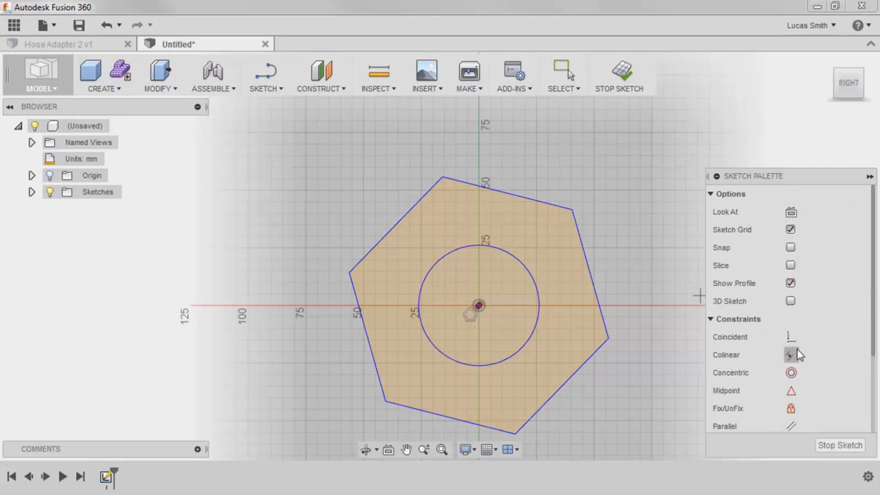
left_click(535, 200)
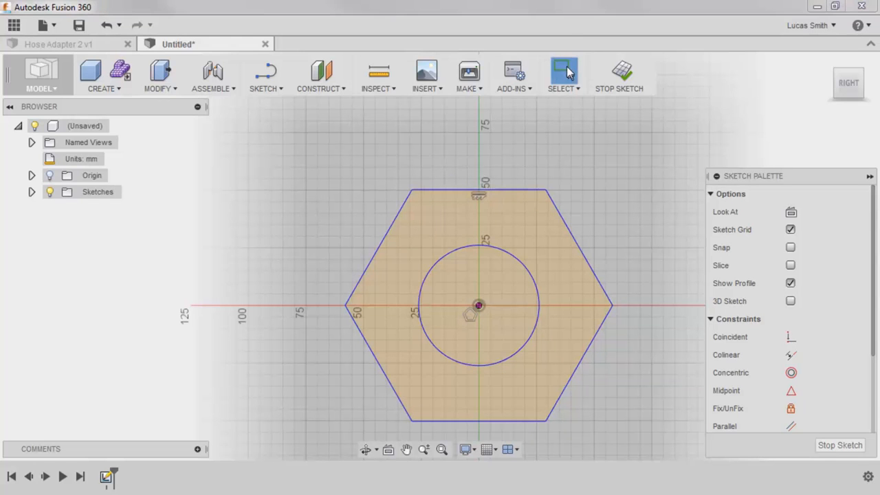
left_click_drag(549, 189, 519, 213)
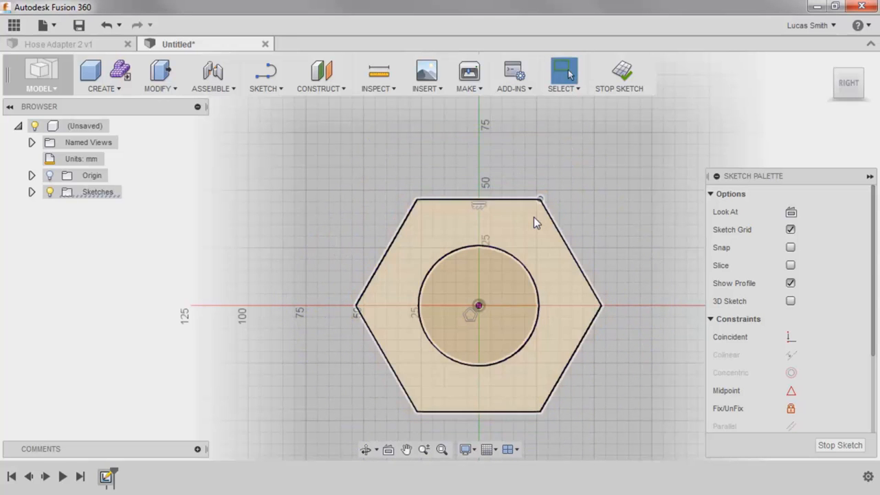
Dimension the inner circle with a diameter of 30 mm.
right_click(568, 217)
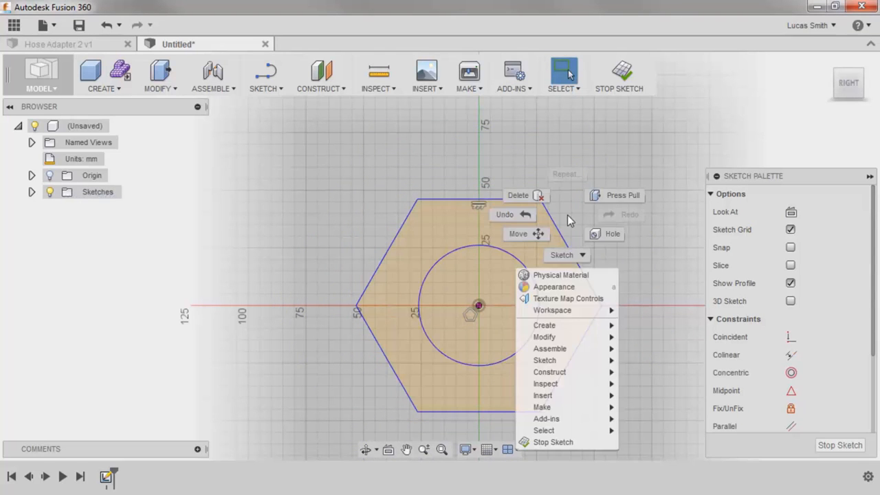
right_click(568, 253)
left_click(527, 251)
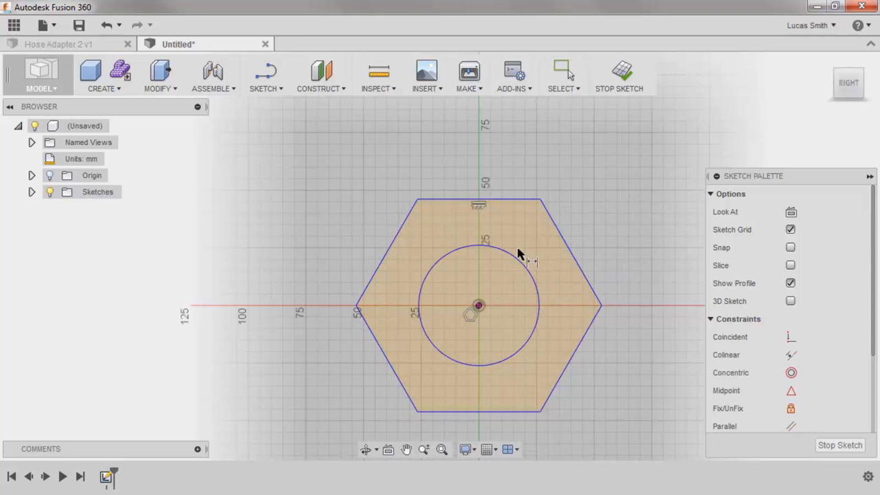
left_click(516, 259)
left_click(477, 231)
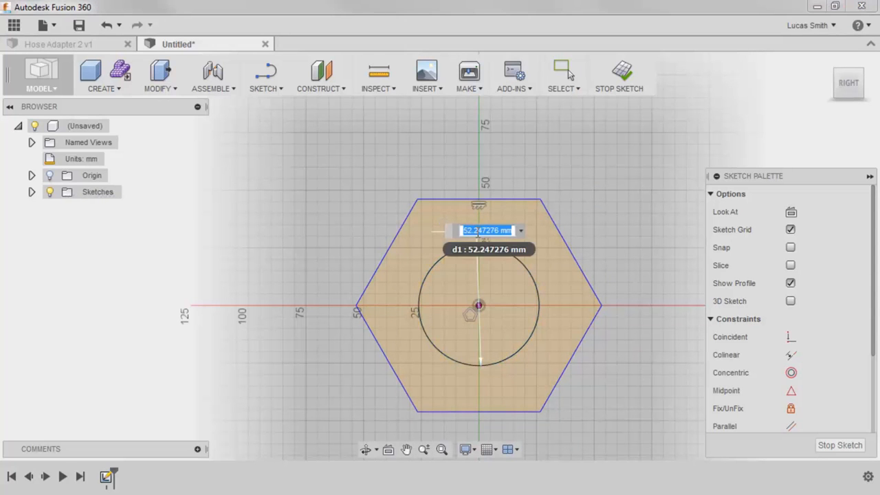
type("30")
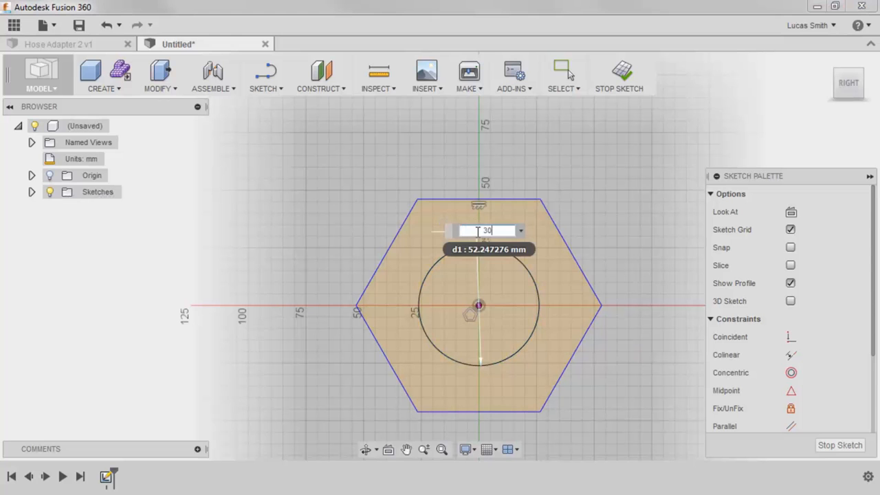
key("Return")
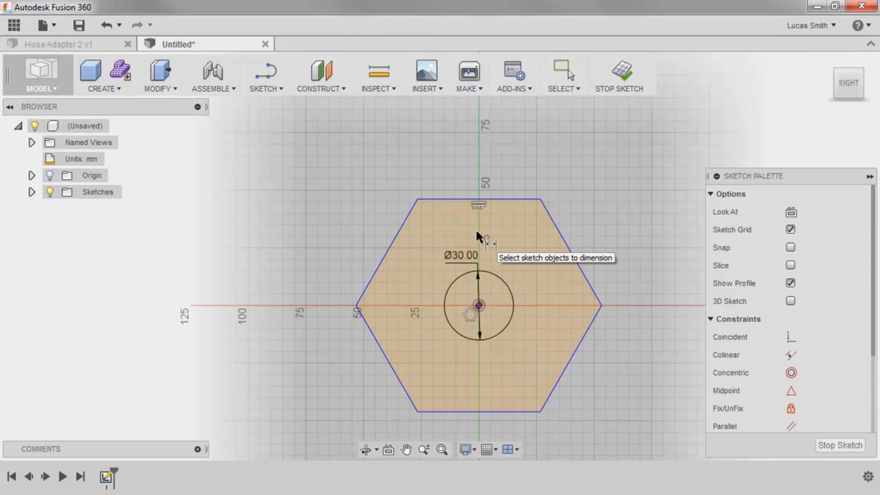
Dimension the hexagon's upper edge to a length of 32 mm and finish the sketch.
left_click(468, 200)
left_click(468, 191)
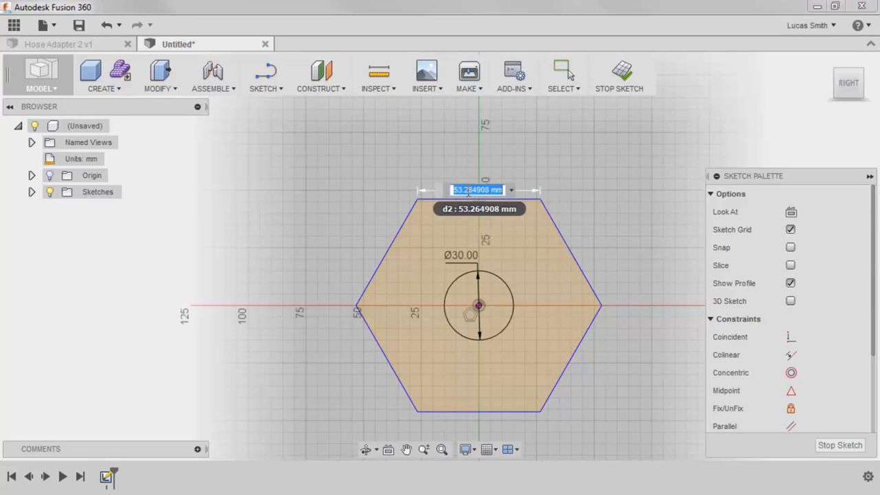
type("32")
key("Return")
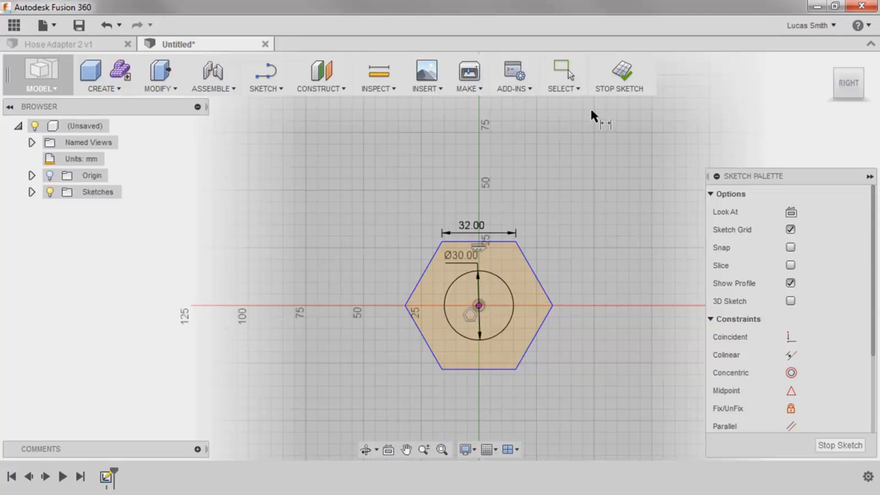
left_click(622, 72)
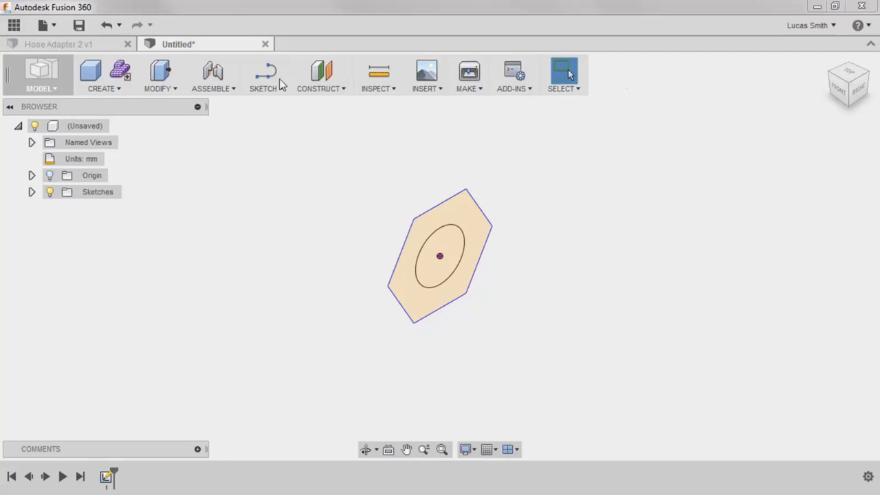
Extrude the hexagonal profile around the circle 45 mm to one side as a new body, using Press Pull.
left_click(161, 74)
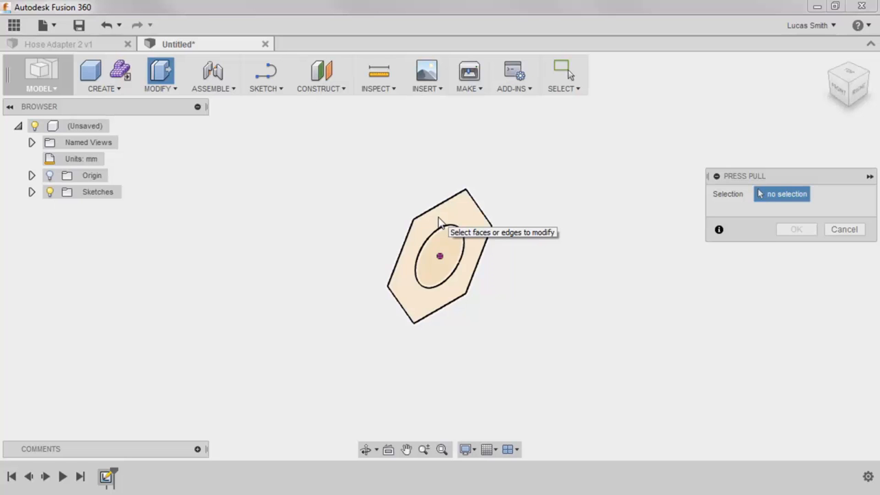
left_click(440, 221)
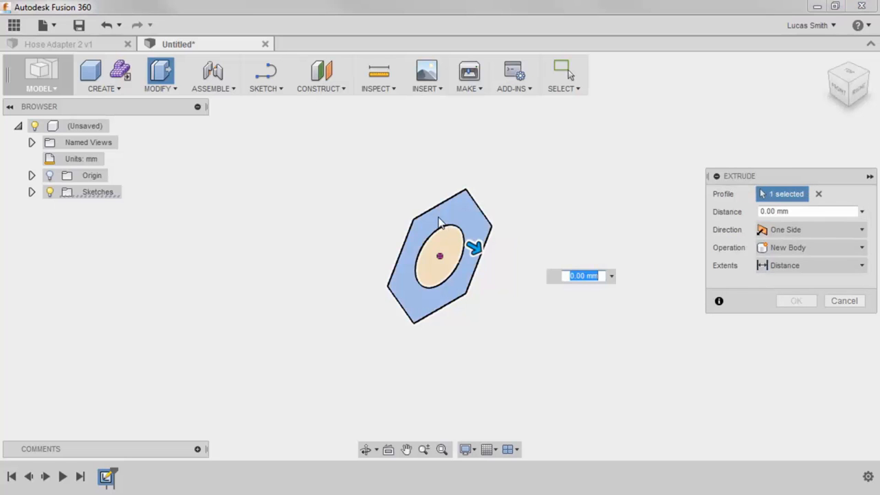
left_click_drag(474, 249, 552, 294)
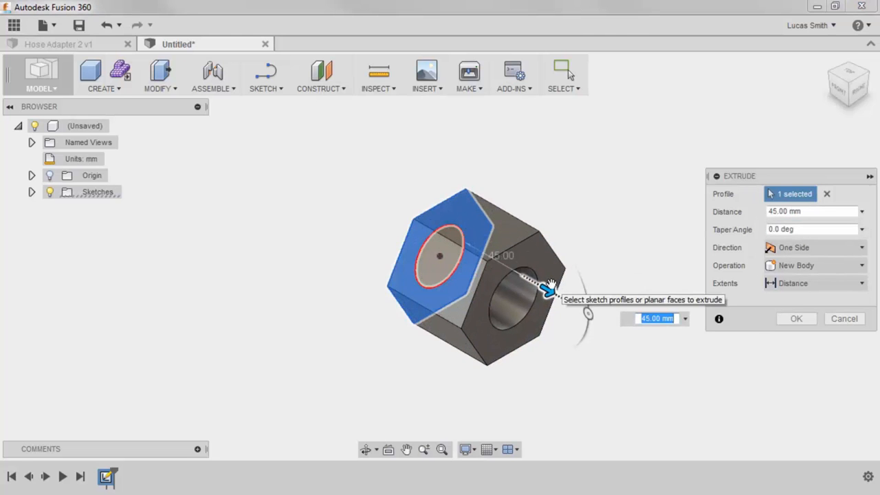
left_click(787, 320)
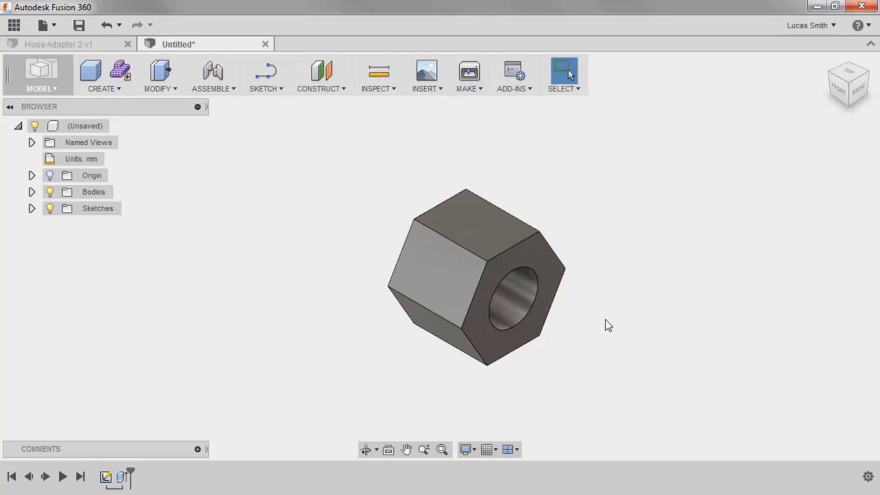
Edit Sketch1 to set the circle's diameter to 15 mm and finish the sketch.
left_click(30, 208)
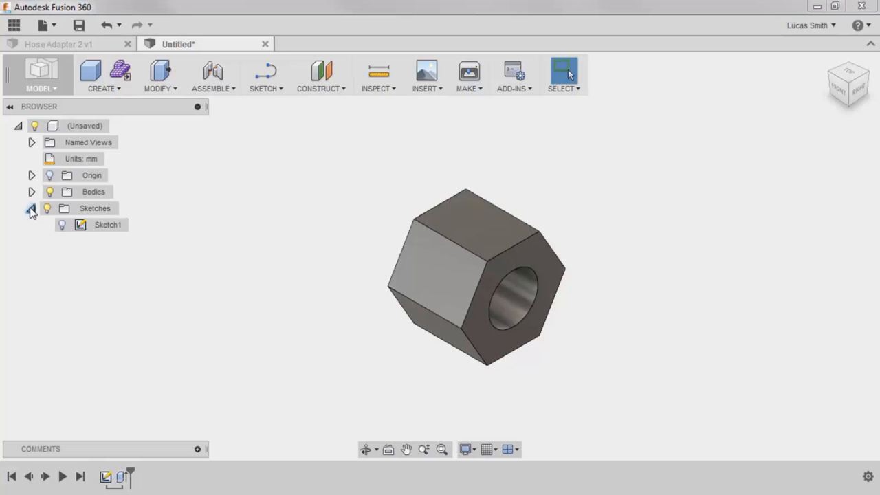
right_click(102, 226)
left_click(169, 258)
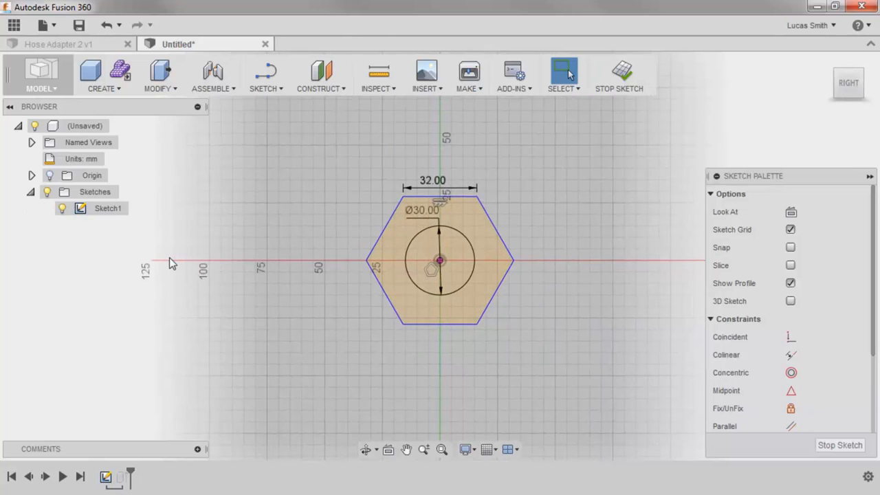
double_click(415, 215)
type("15")
key("Return")
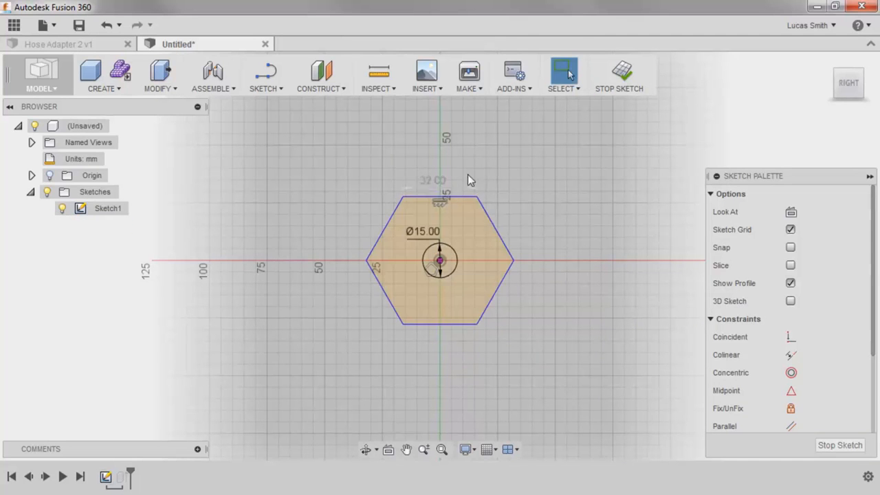
left_click(620, 71)
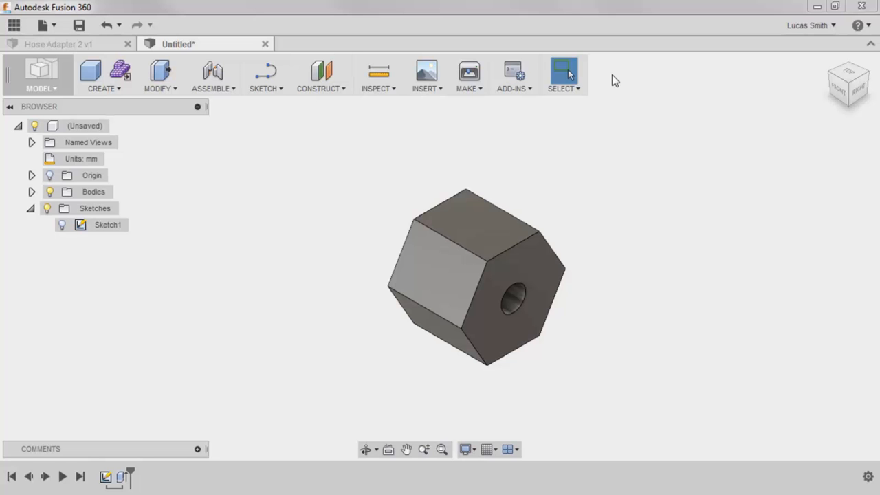
In the Hose Adapter 2 v1 design, start a Revolve and select the large circle and all four small perimeter circles as profiles, excluding the tab.
left_click(106, 47)
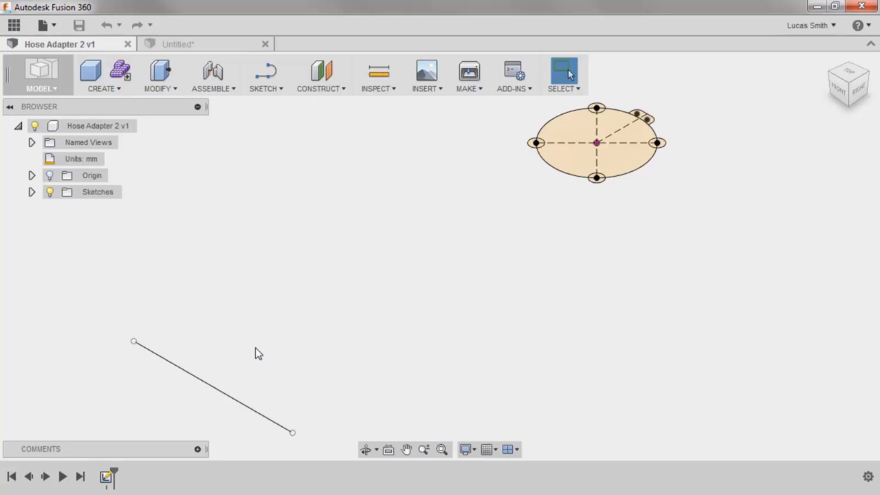
left_click(123, 90)
left_click(150, 224)
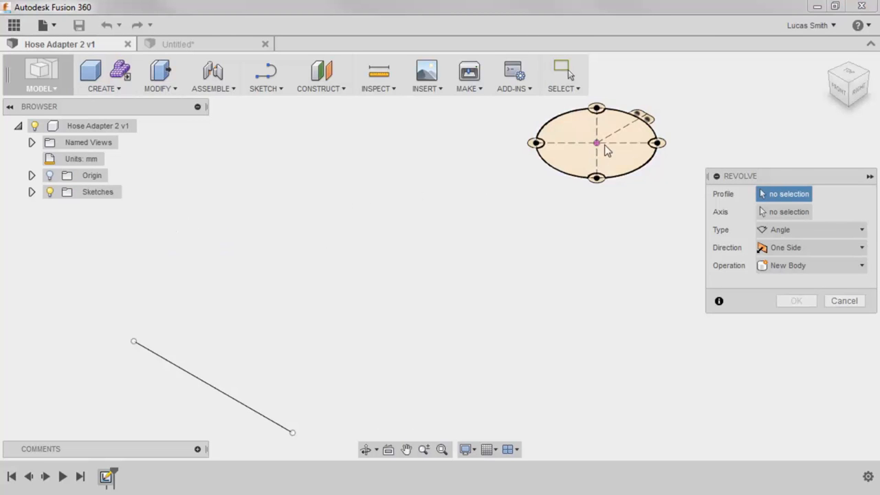
scroll(602, 144, "up", 5)
scroll(626, 133, "up", 2)
middle_click_drag(626, 133, 524, 247)
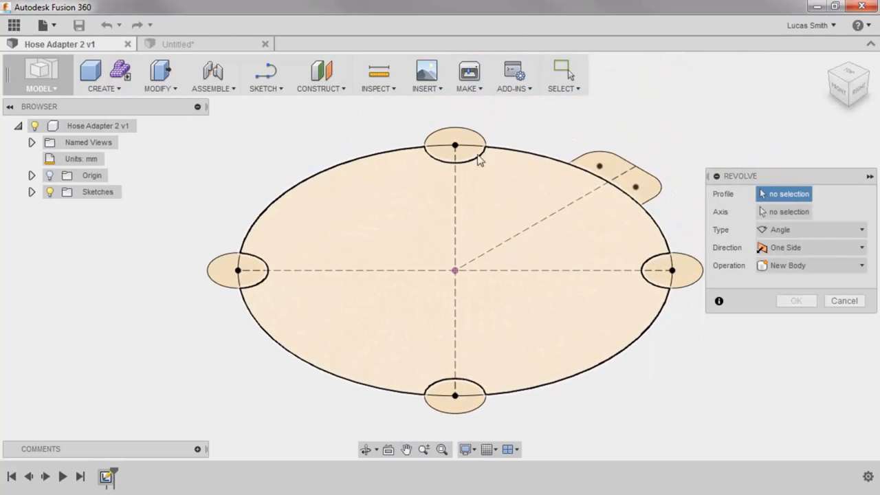
left_click(473, 142)
left_click(461, 158)
left_click(516, 172)
left_click(659, 268)
left_click(688, 271)
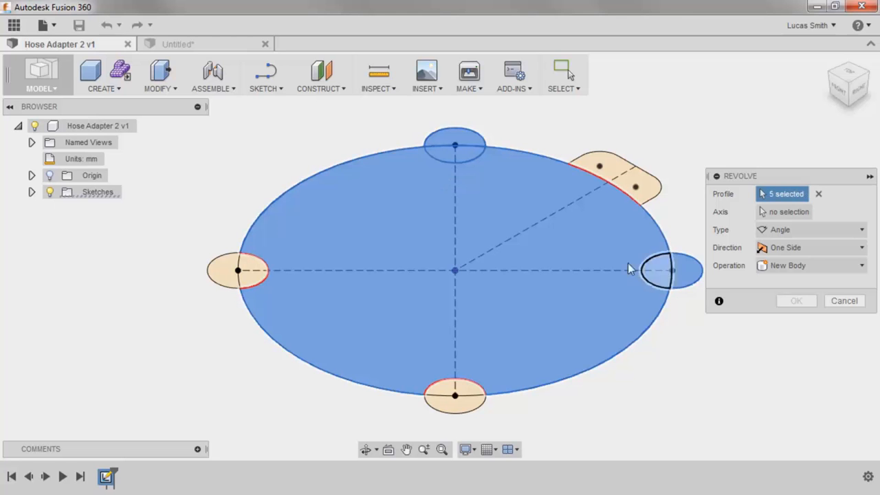
left_click(245, 271)
left_click(224, 270)
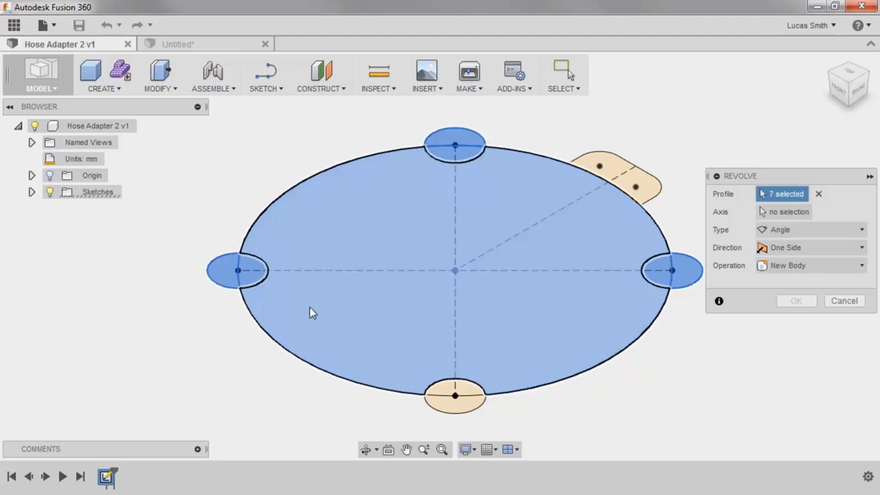
left_click(460, 392)
left_click(462, 407)
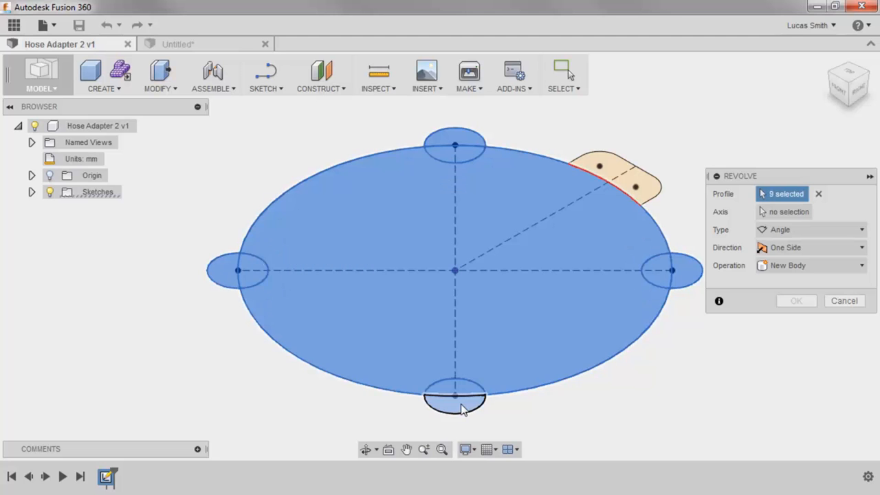
Revolve the selected profiles 45 degrees to one side about the separate sketch line as a new body.
scroll(462, 407, "down", 5)
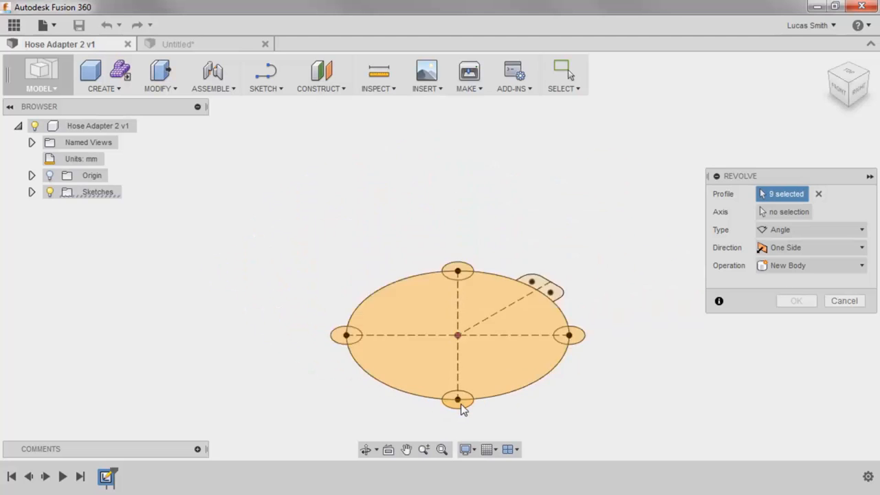
middle_click_drag(460, 403, 579, 198)
scroll(575, 246, "down", 2)
left_click(774, 212)
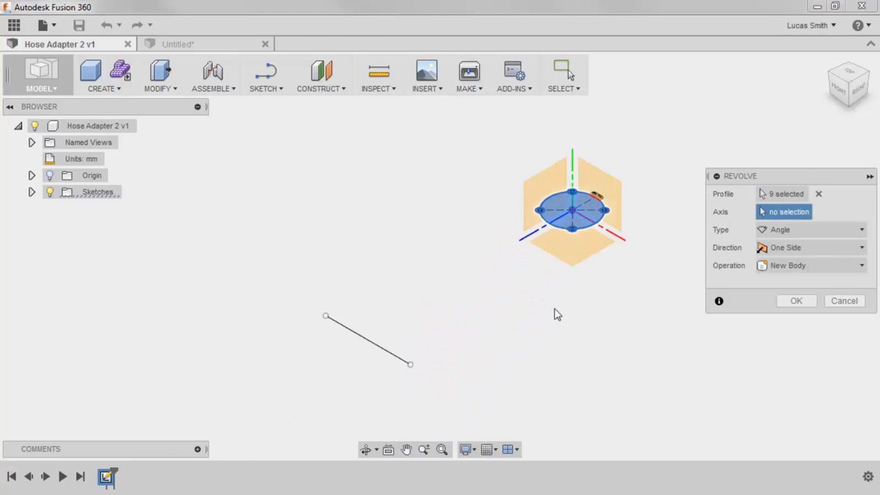
left_click(382, 352)
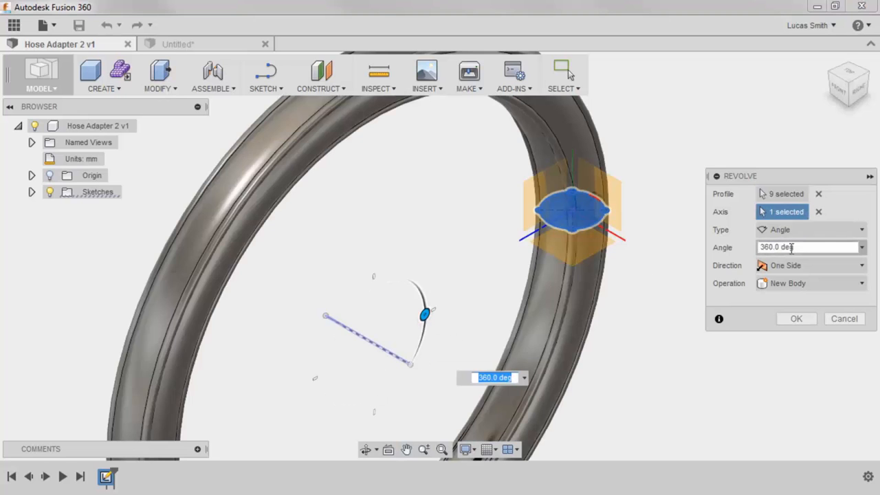
type("45")
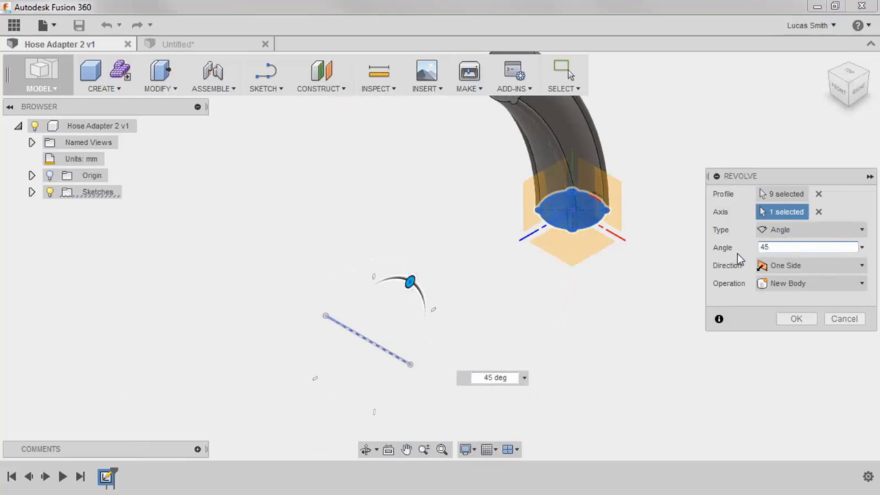
left_click(797, 317)
Hide the bodies and make Sketch1 visible again.
middle_click_drag(677, 171, 548, 304)
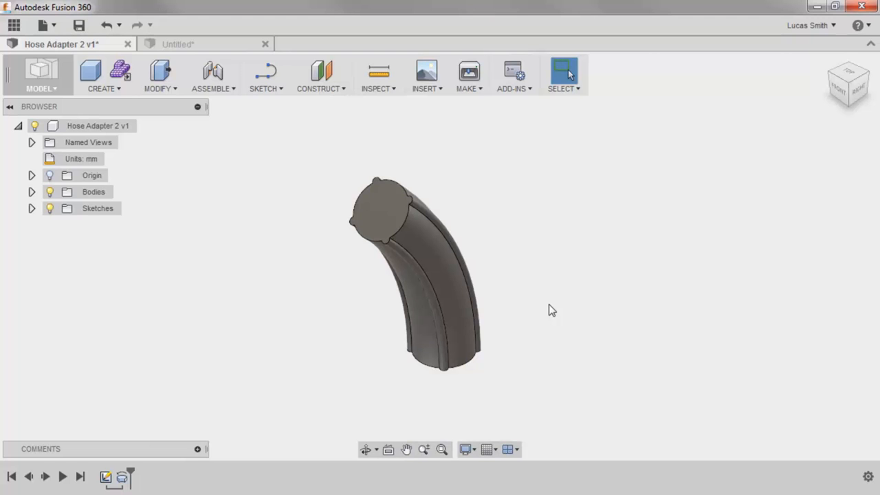
left_click(50, 193)
left_click(31, 208)
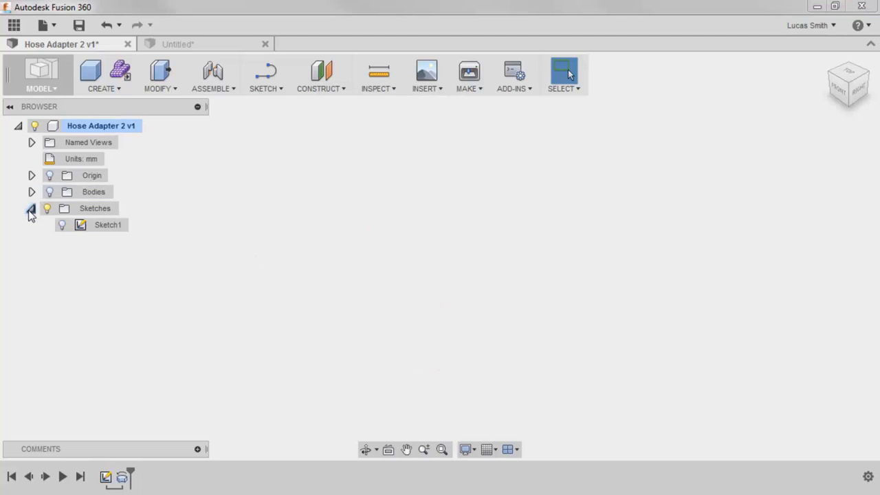
left_click(98, 225)
left_click(64, 224)
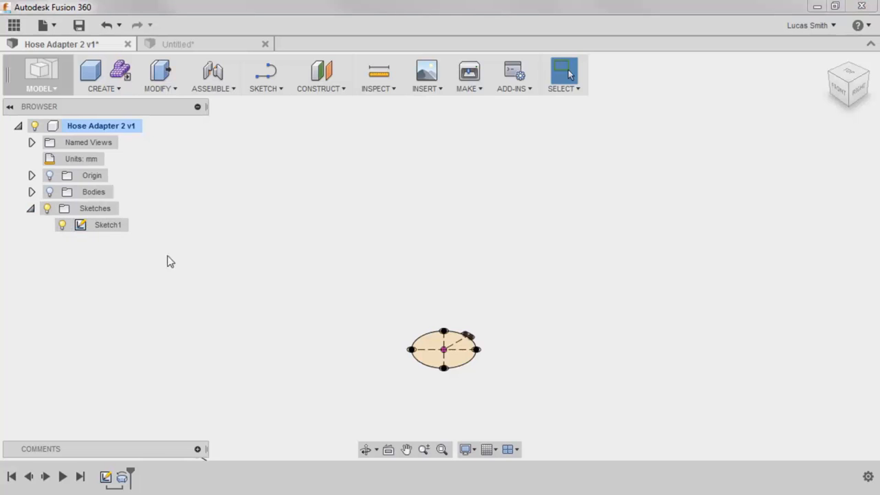
Start Press Pull and select the large circle, the inner halves of the four small circles and the two-hole tab as profiles.
right_click(188, 263)
left_click(231, 246)
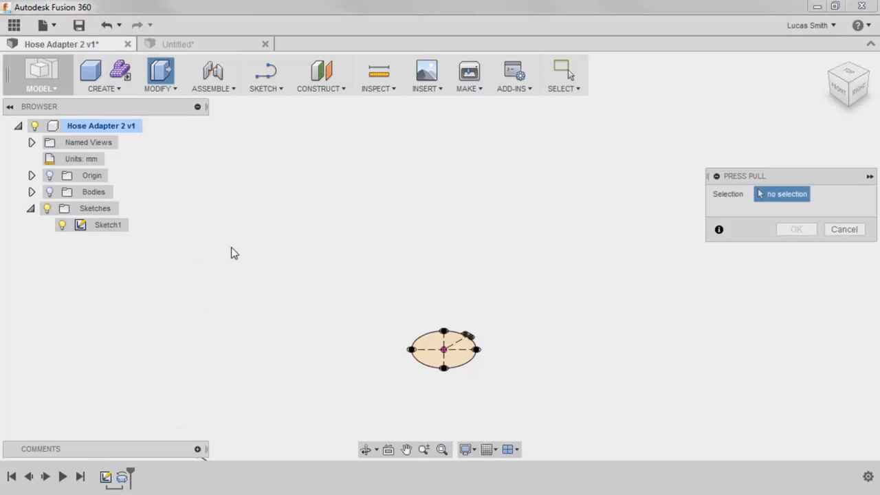
scroll(447, 347, "up", 5)
scroll(421, 345, "up", 2)
middle_click_drag(420, 344, 426, 276)
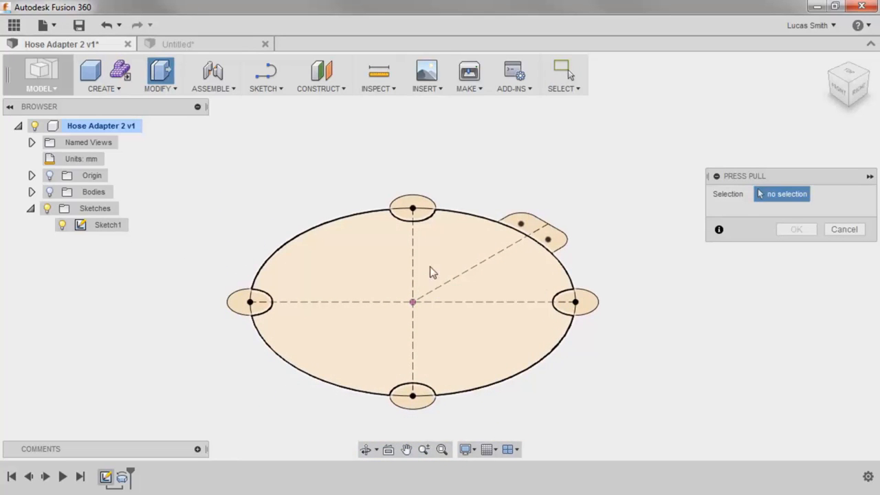
left_click(424, 215)
left_click(460, 228)
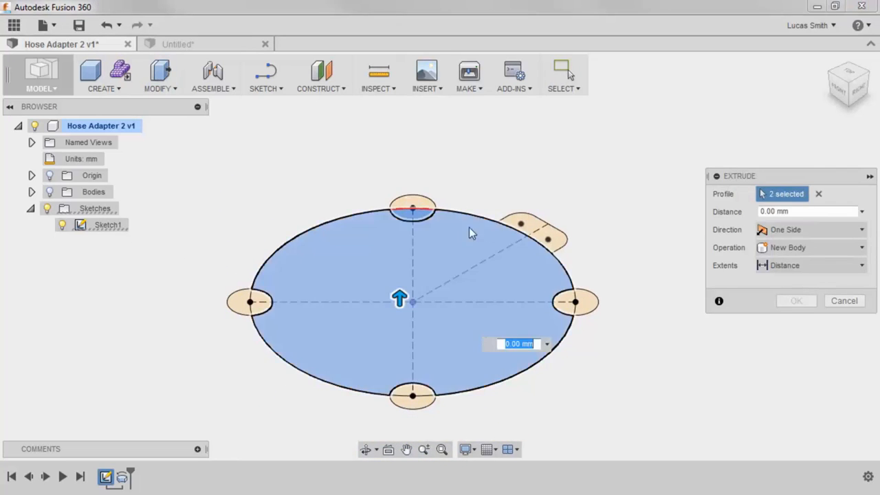
left_click(535, 234)
left_click(565, 306)
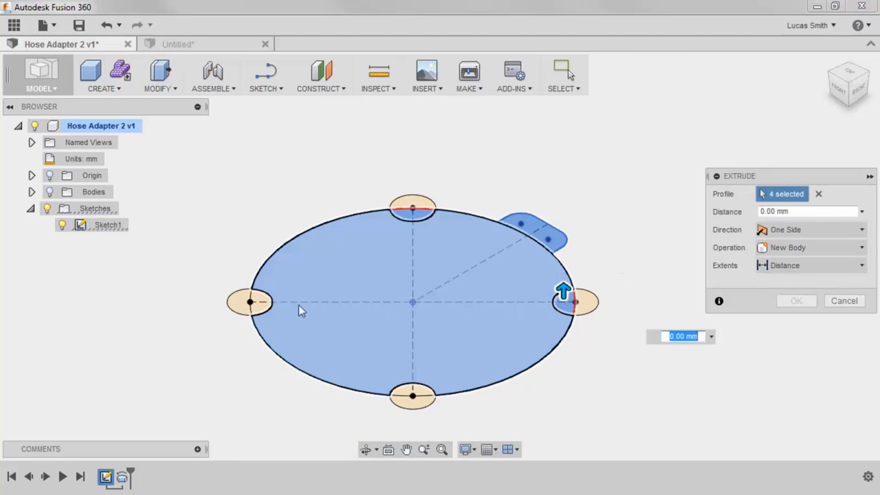
left_click(260, 302)
left_click(419, 396)
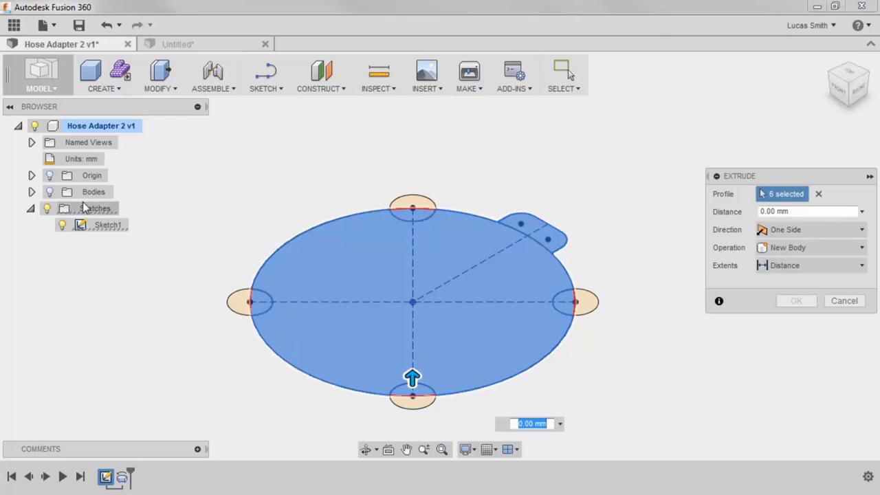
Show the bodies again and extrude the selected profiles 325 mm to one side, joined to the curved body.
left_click(49, 192)
scroll(324, 212, "down", 5)
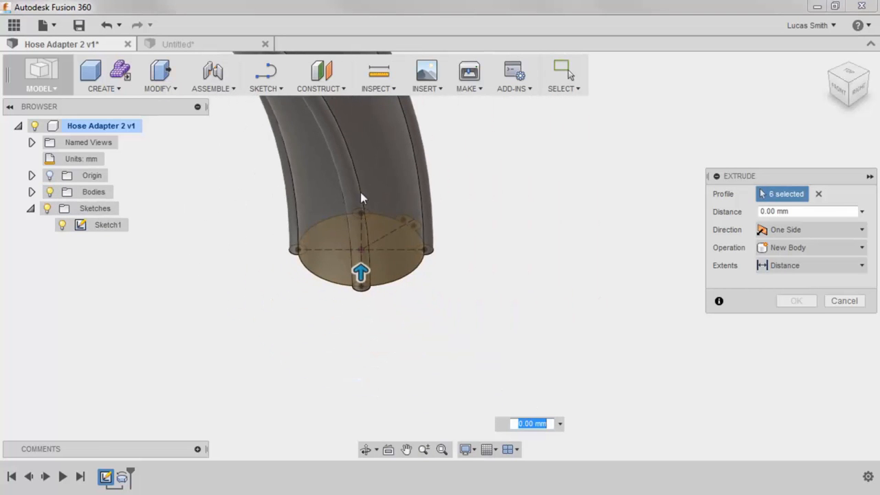
middle_click_drag(369, 157, 398, 299)
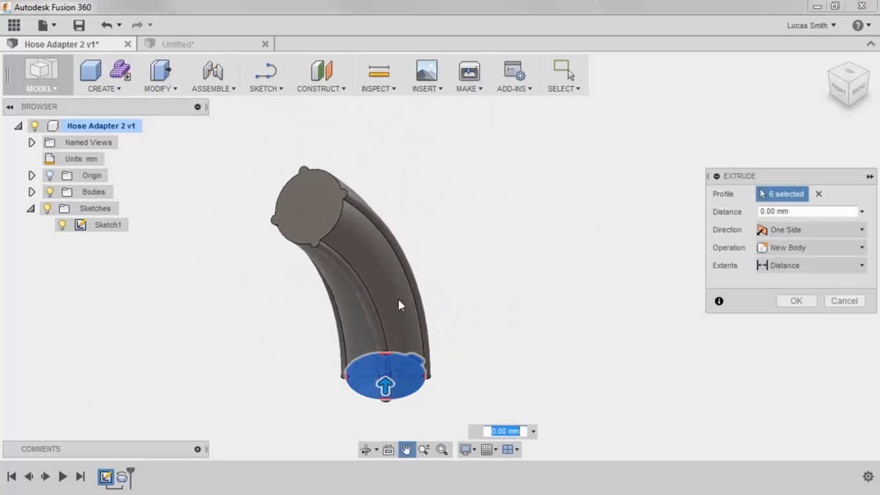
left_click_drag(806, 211, 748, 214)
type("325")
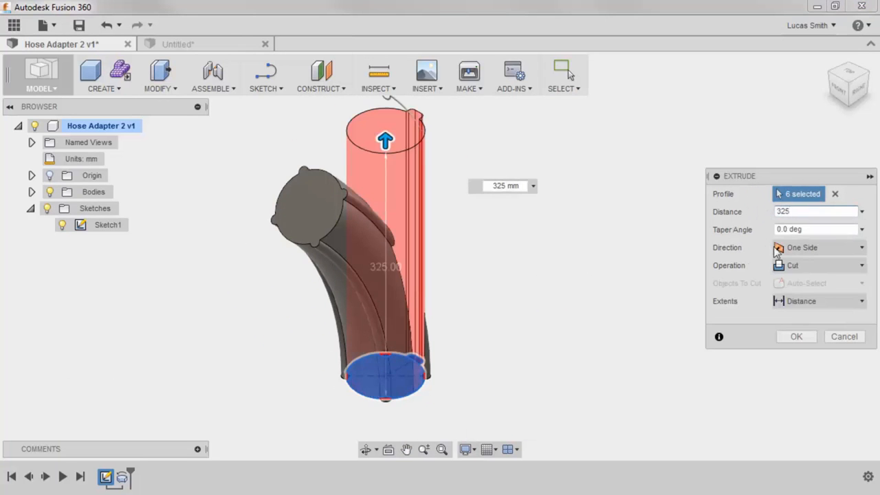
left_click(801, 265)
left_click(802, 281)
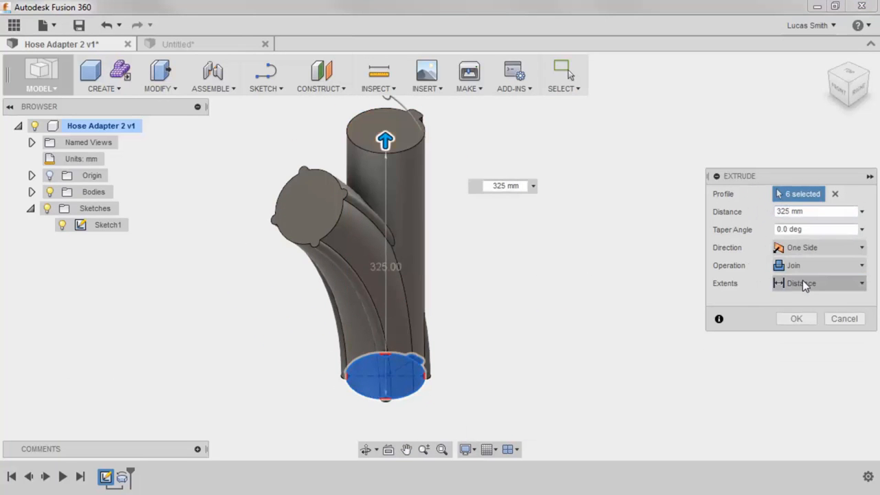
left_click(798, 318)
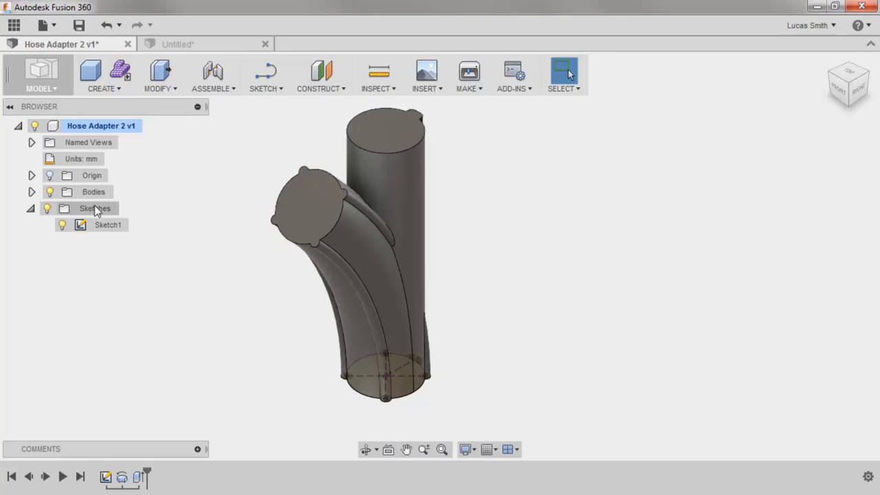
Create a sketch on the top face of the straight tube and offset the face's outline inward with loop selection.
left_click(383, 134)
right_click(383, 134)
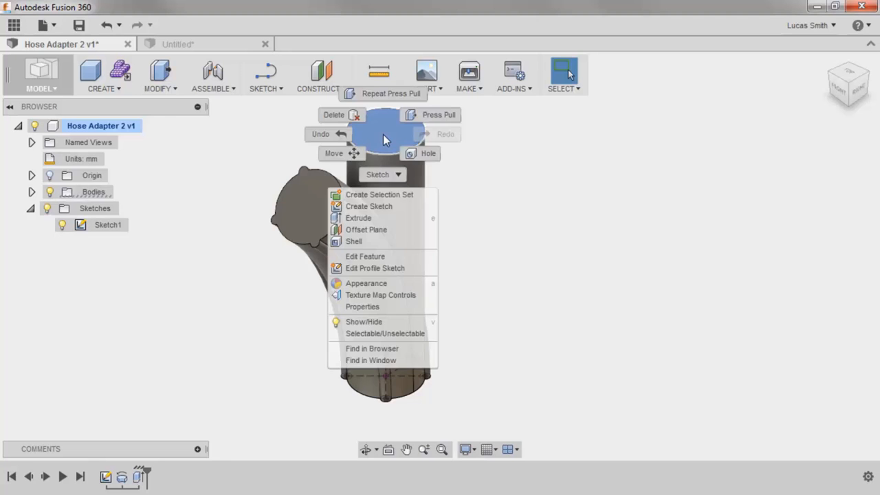
left_click(392, 206)
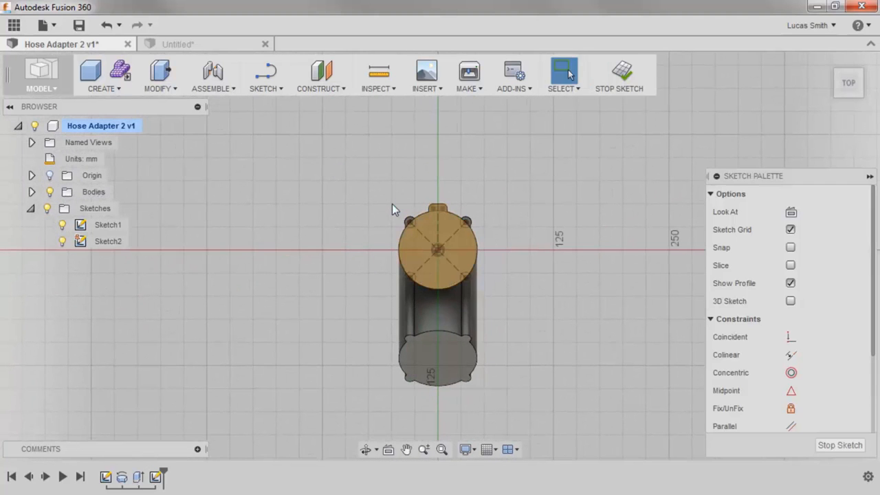
right_click(392, 205)
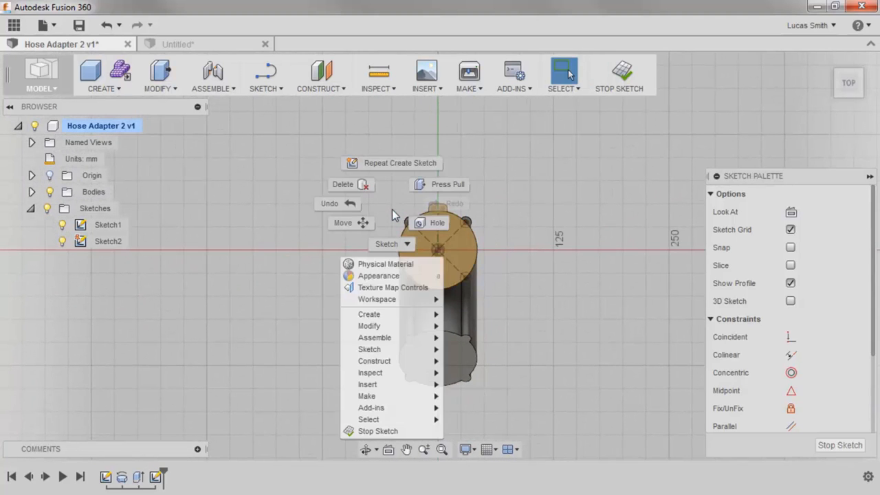
right_click(391, 239)
left_click(365, 256)
left_click(406, 225)
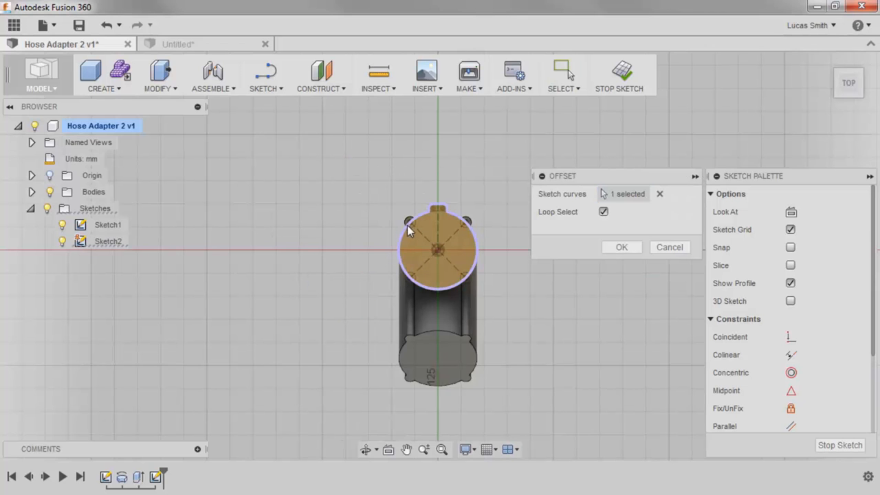
left_click(415, 232)
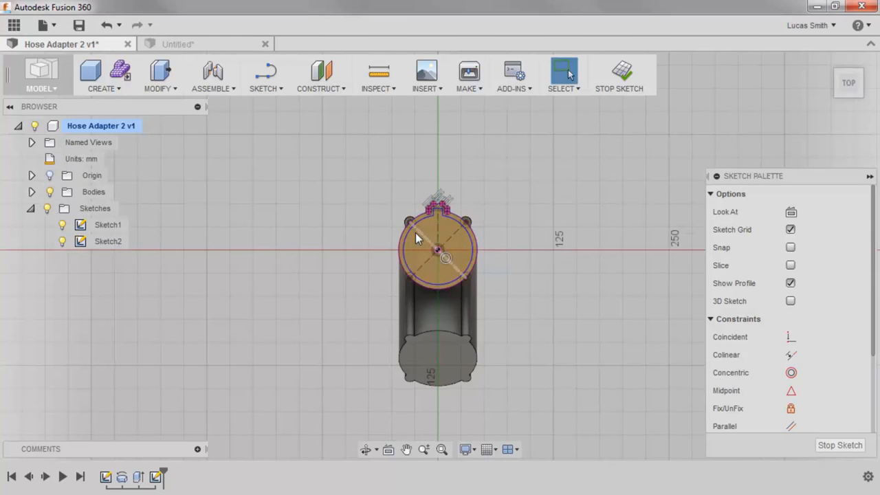
Cut the inner offset profile down through the whole straight tube with Press Pull, using the All extents.
left_click(163, 65)
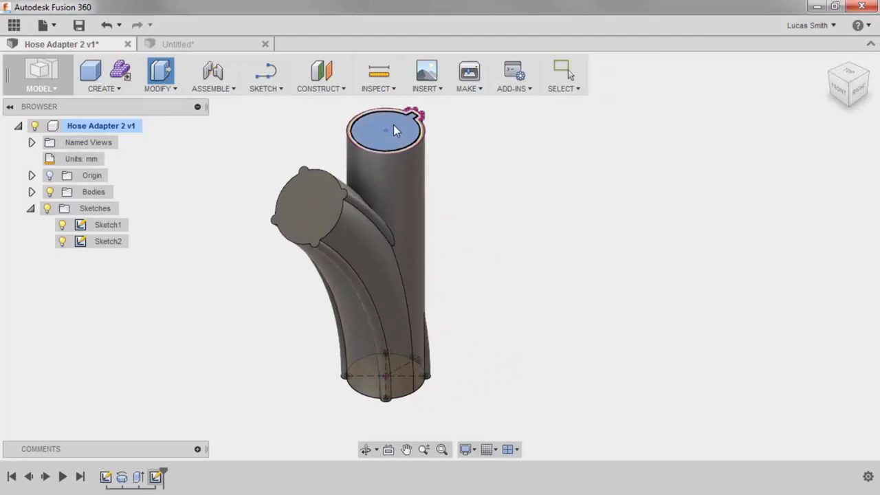
left_click(389, 127)
left_click_drag(393, 122, 397, 175)
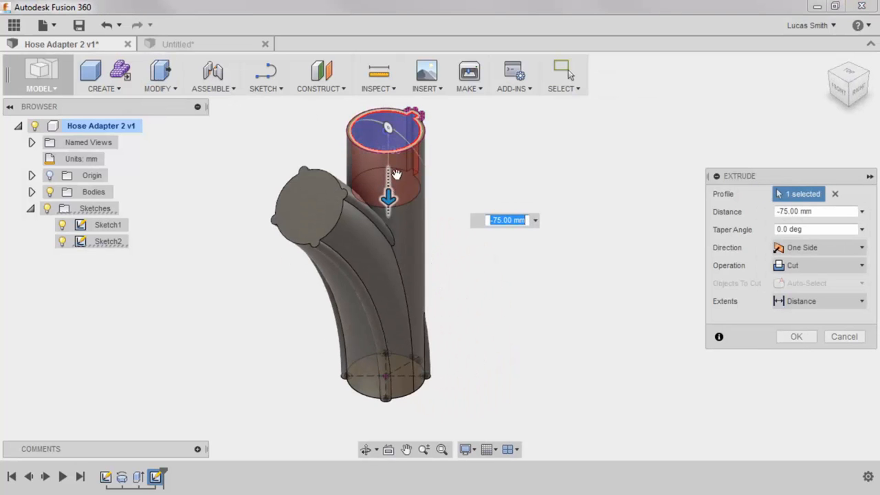
left_click(813, 308)
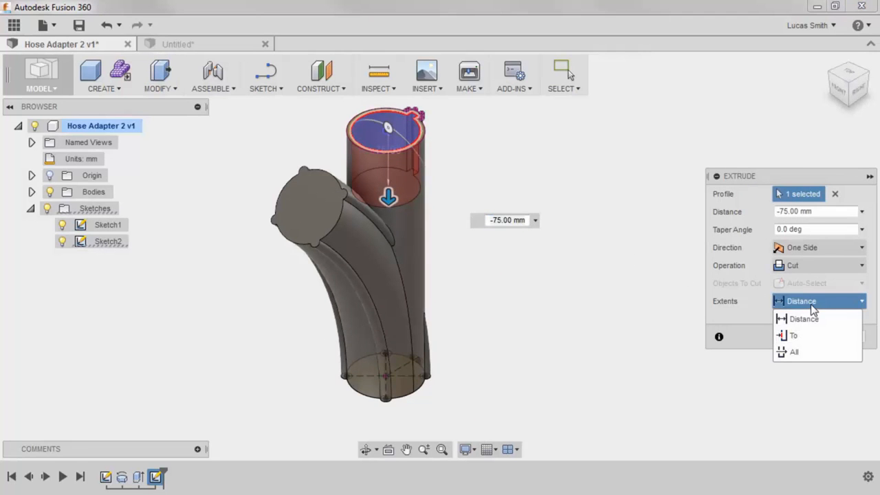
left_click(811, 350)
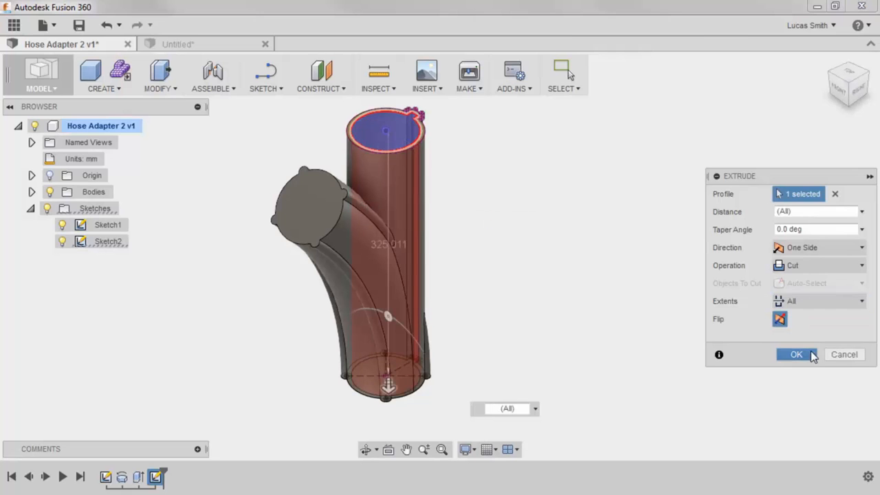
left_click(796, 354)
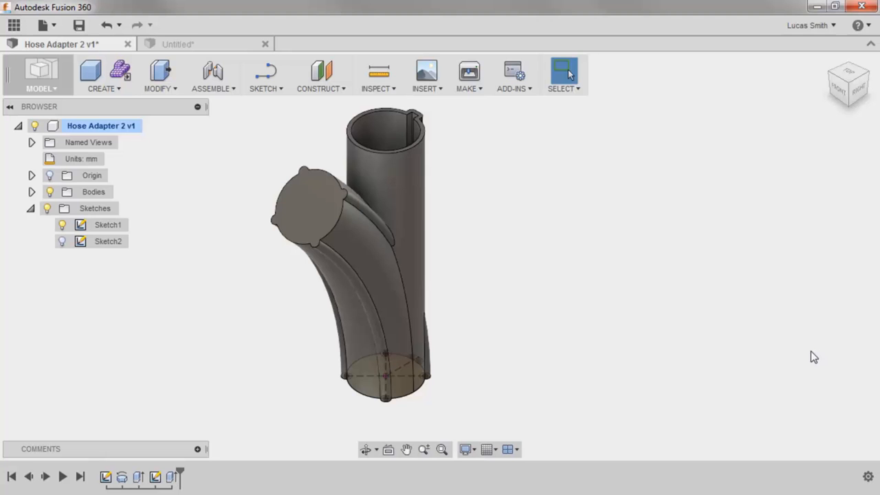
mouse_move(558, 288)
middle_mouse_down("shift")
mouse_move(448, 309)
mouse_move(336, 262)
mouse_move(546, 285)
middle_mouse_up("shift")
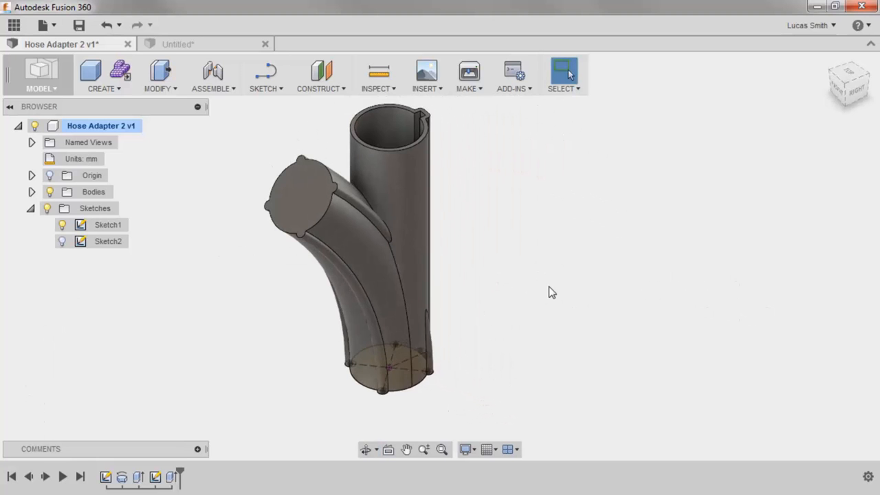